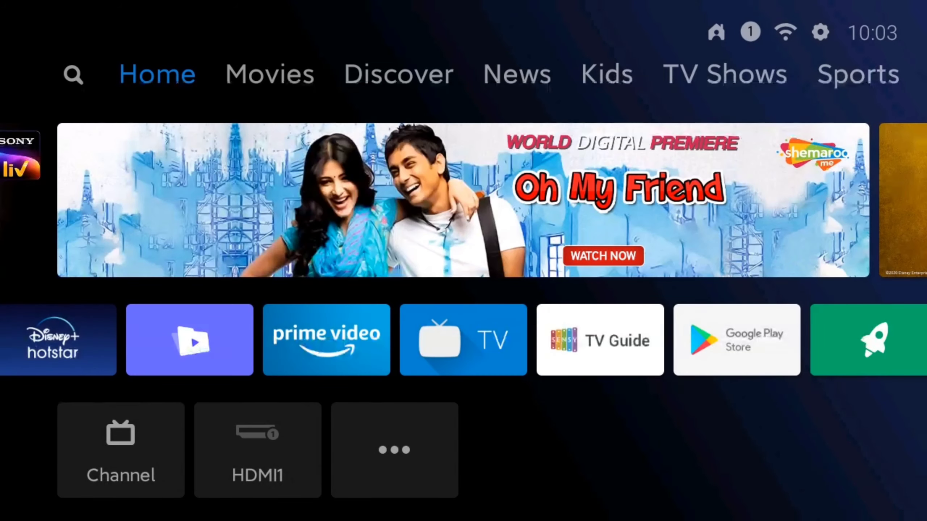
# Open the Google Play Store from the home screen's app row
pyautogui.press('Down')
pyautogui.press('Down')
pyautogui.press('Right')
pyautogui.press('Right')
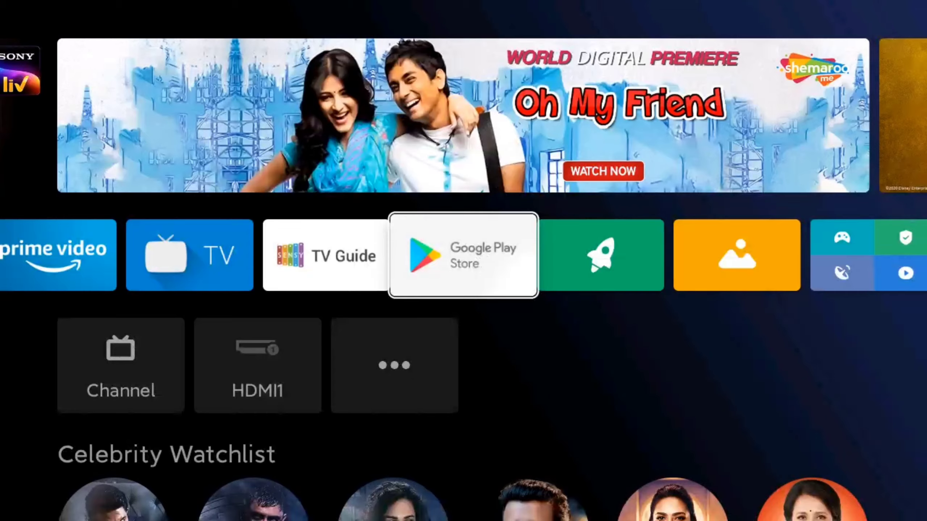
pyautogui.press('Return')
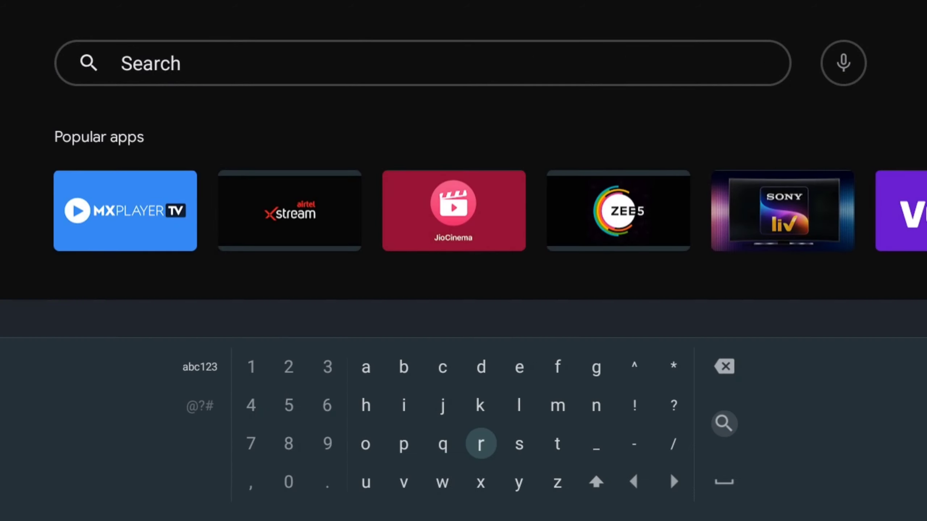
# Search the Play Store for "shareit"
pyautogui.press('Right')
pyautogui.press('Return')
pyautogui.press('Left')
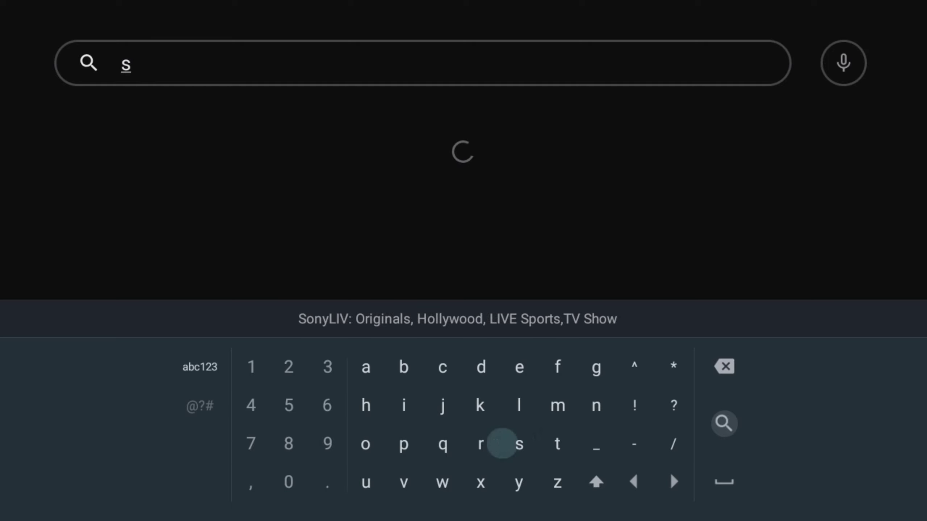
pyautogui.press('Left')
pyautogui.press('Left')
pyautogui.press('Left')
pyautogui.press('Up')
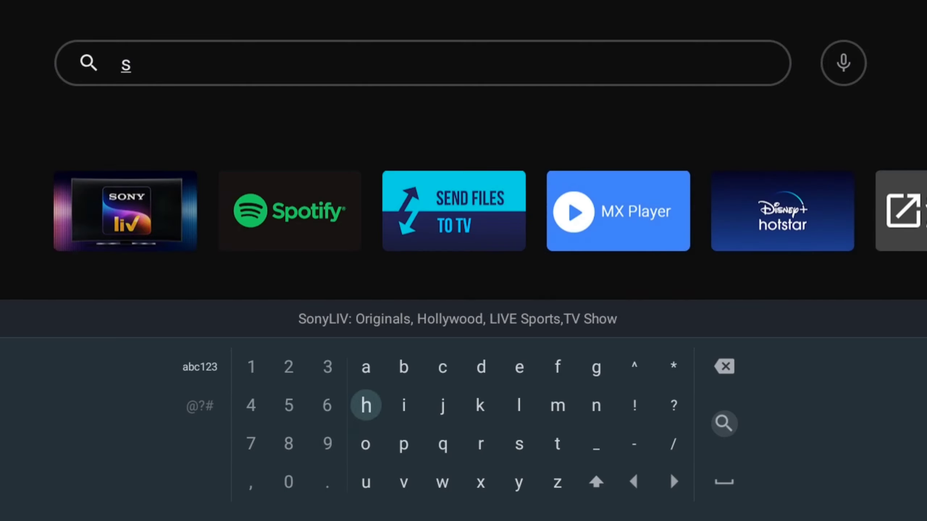
pyautogui.press('Return')
pyautogui.press('Left')
pyautogui.press('Up')
pyautogui.press('Right')
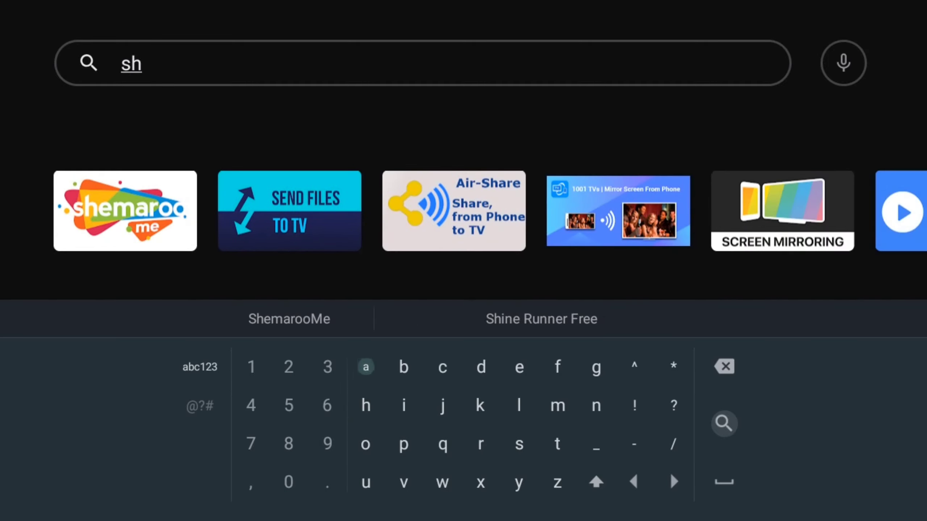
pyautogui.press('Return')
pyautogui.press('Down')
pyautogui.press('Right')
pyautogui.press('Right')
pyautogui.press('Right')
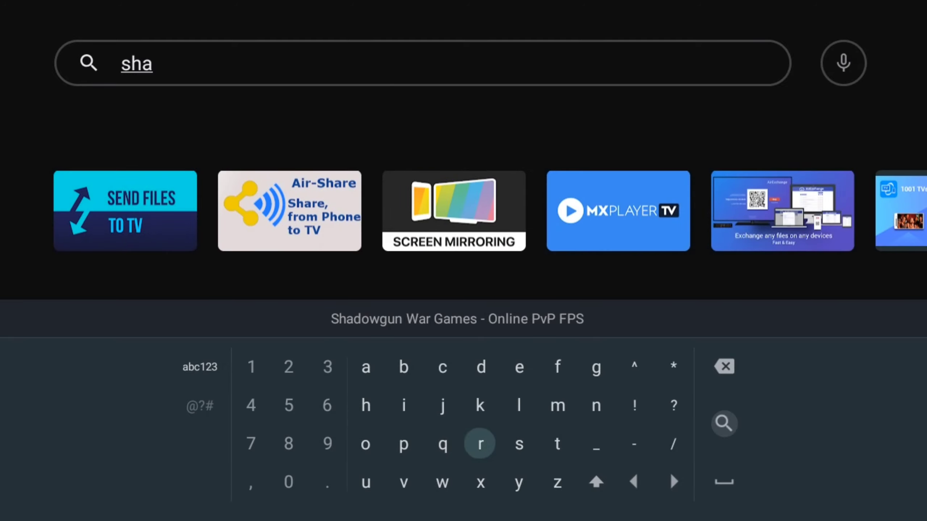
pyautogui.press('Return')
pyautogui.press('Up')
pyautogui.press('Up')
pyautogui.press('Right')
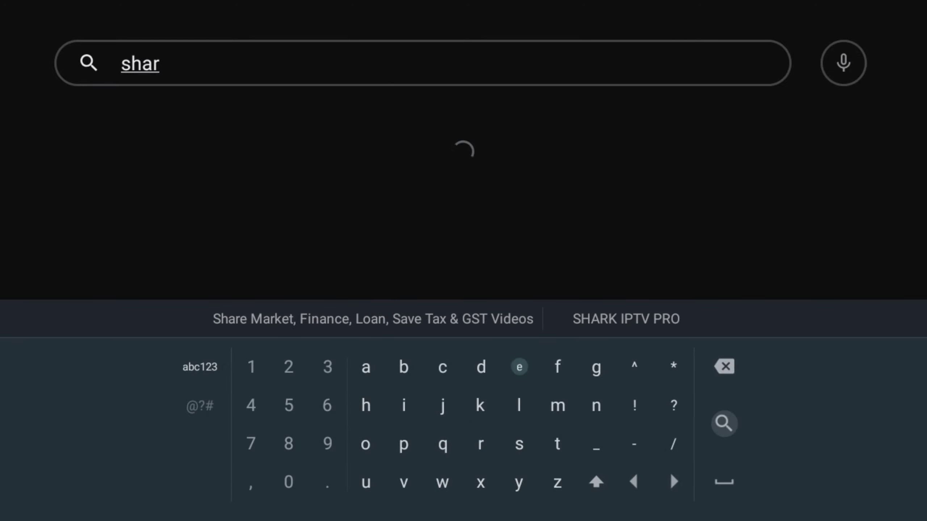
pyautogui.press('Return')
pyautogui.press('Down')
pyautogui.press('Left')
pyautogui.press('Left')
pyautogui.press('Left')
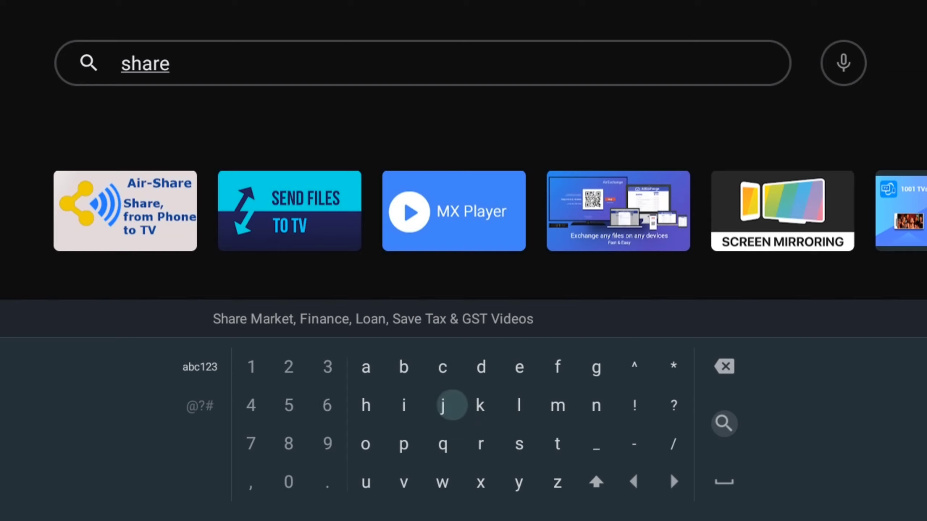
pyautogui.press('Return')
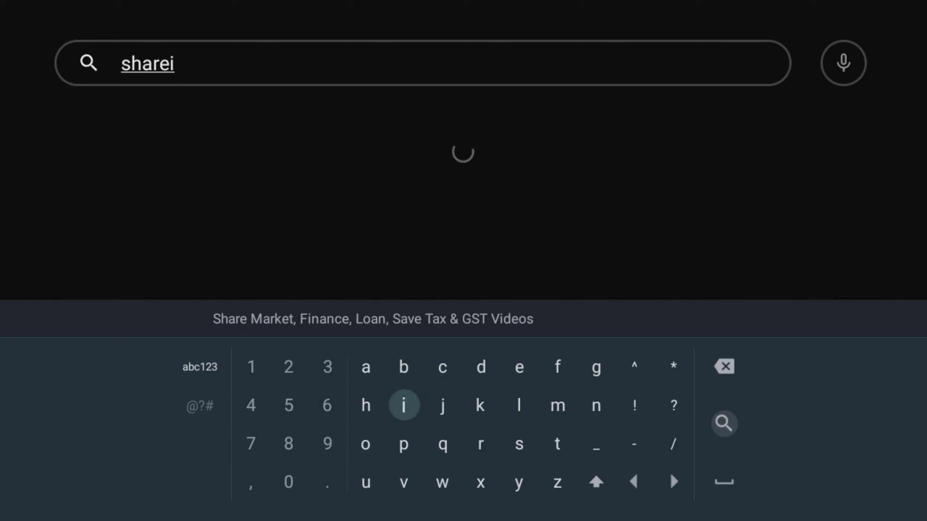
pyautogui.press('Right')
pyautogui.press('Right')
pyautogui.press('Right')
pyautogui.press('Right')
pyautogui.press('Down')
pyautogui.press('Return')
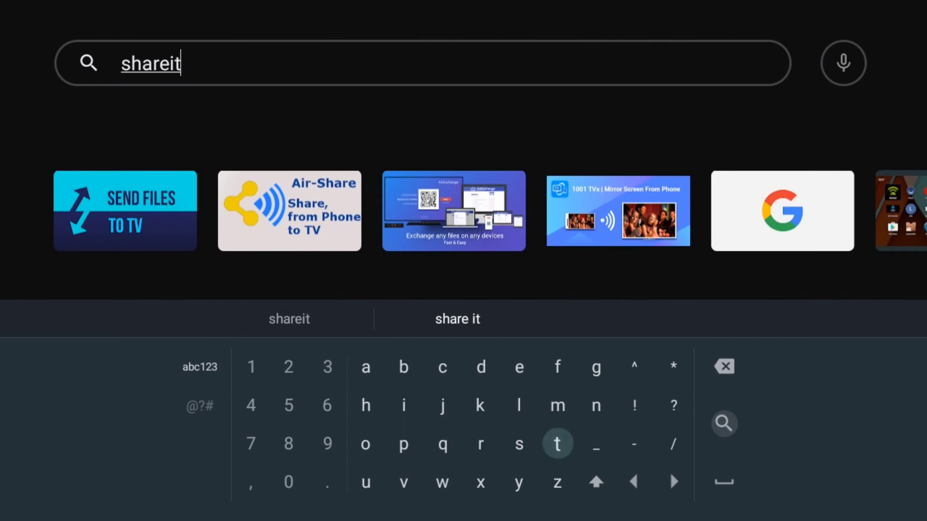
pyautogui.press('Up')
pyautogui.press('Up')
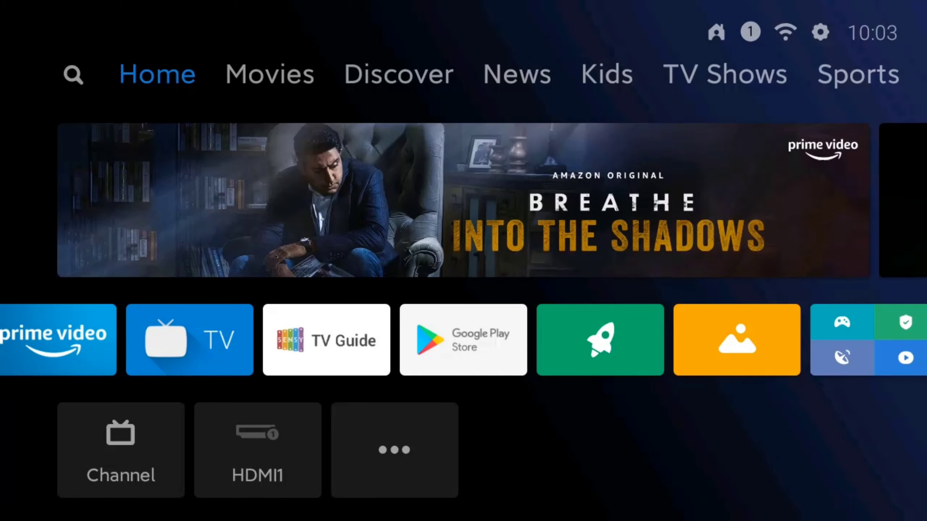
# Open the full list of installed apps from the home screen
pyautogui.press('Down')
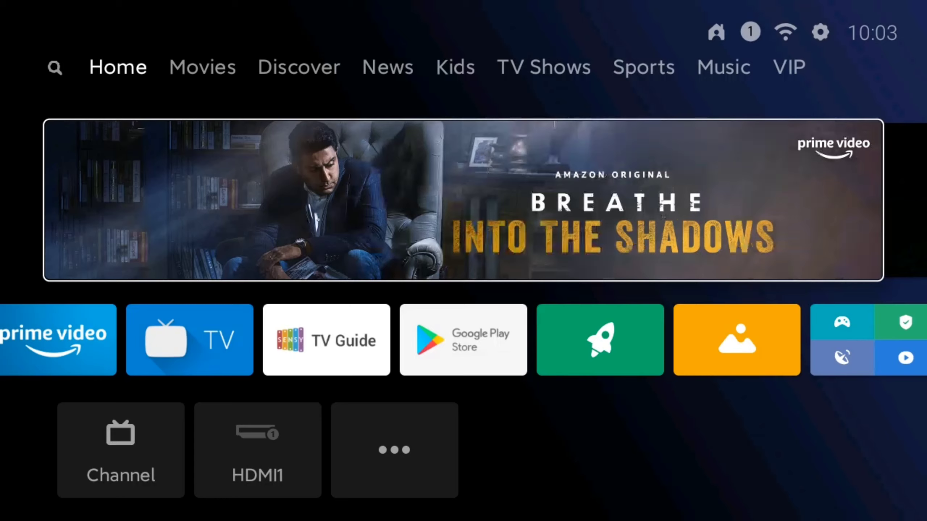
pyautogui.press('Down')
pyautogui.press('Right')
pyautogui.press('Right')
pyautogui.press('Right')
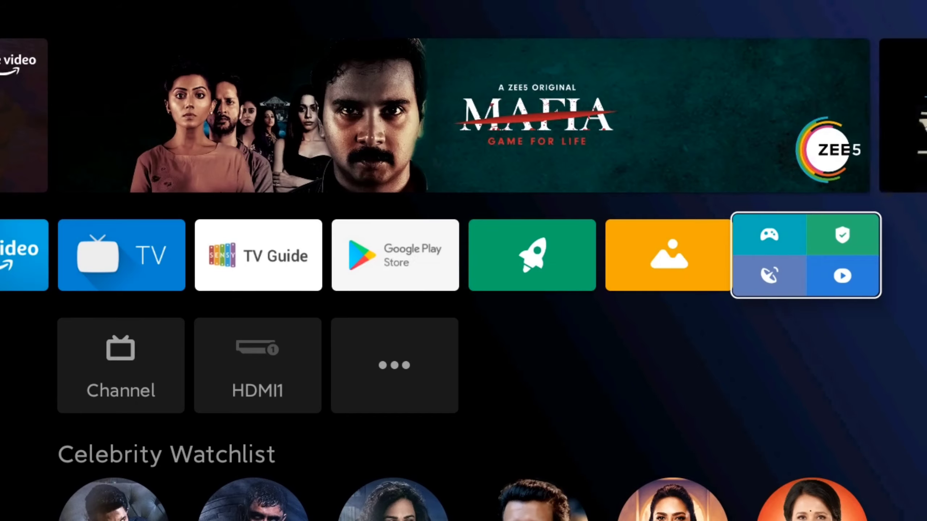
pyautogui.press('Return')
# Launch ES File Explorer from the list of installed apps
pyautogui.press('Down')
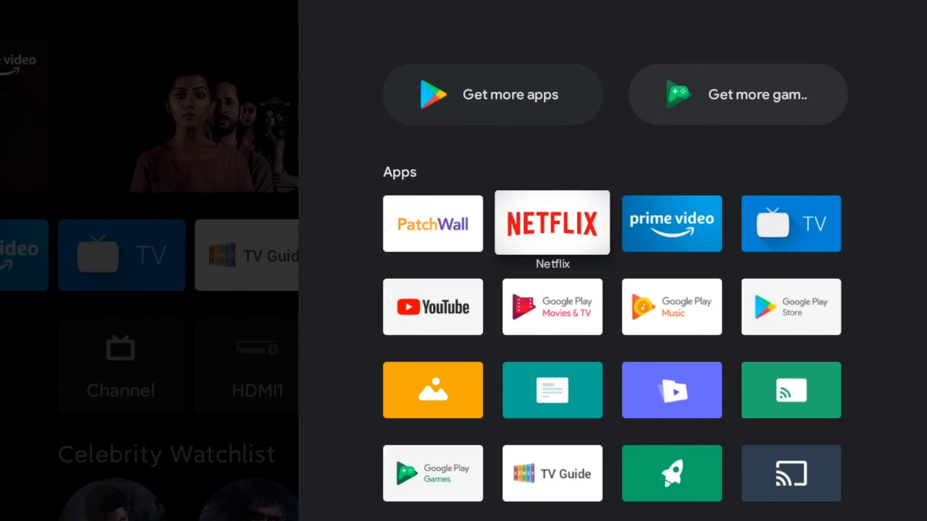
pyautogui.press('Down')
pyautogui.press('Down')
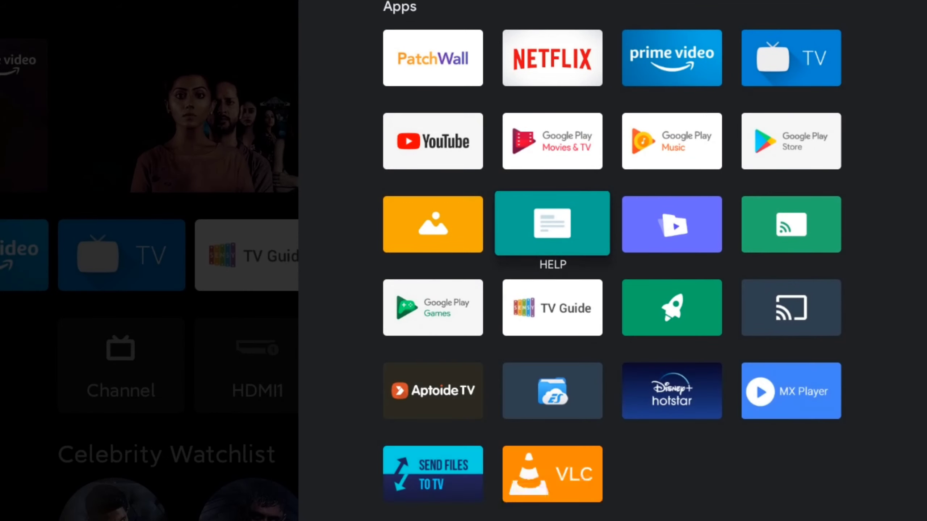
pyautogui.press('Down')
pyautogui.press('Down')
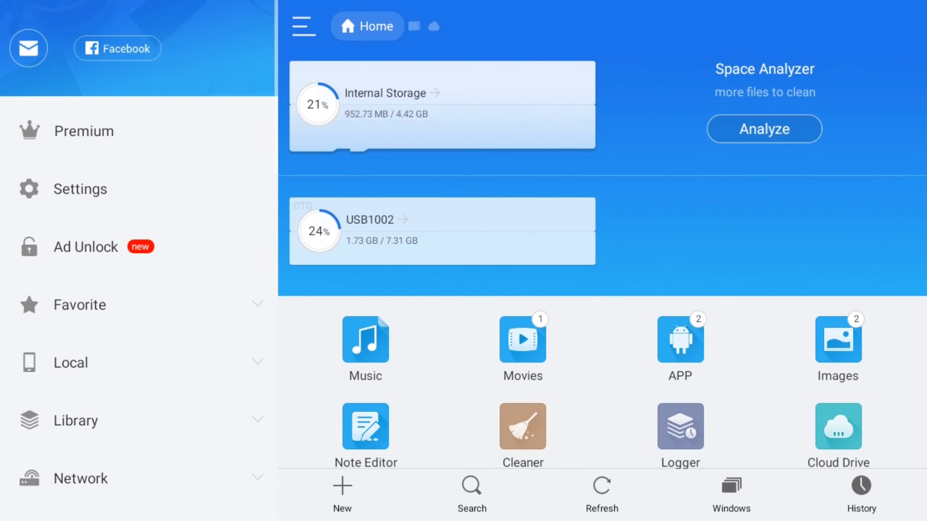
# Open the Apps folder inside UsbStorage on the USB1002 drive
pyautogui.press('Down')
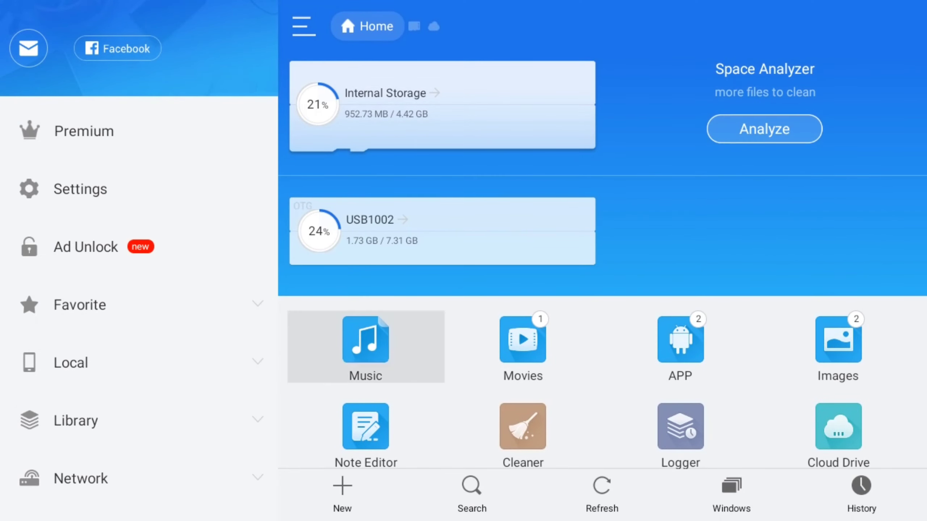
pyautogui.press('Return')
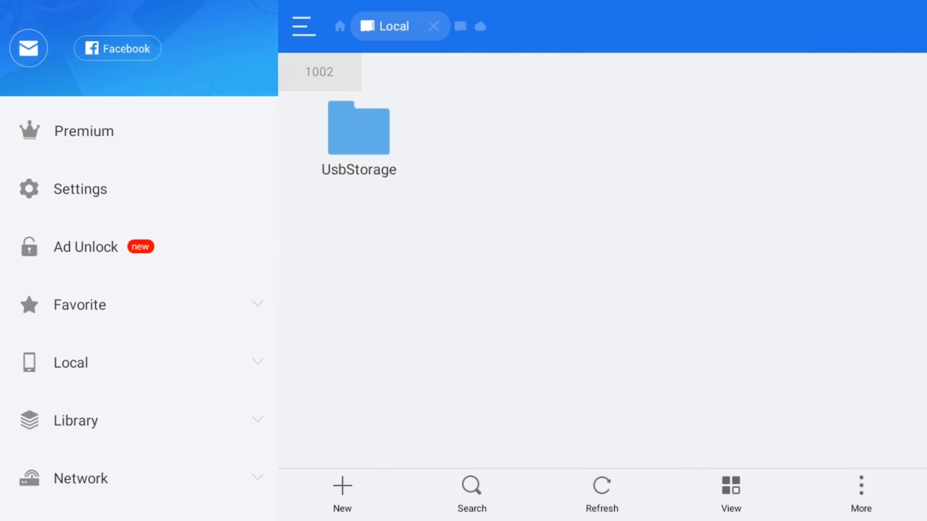
pyautogui.press('Down')
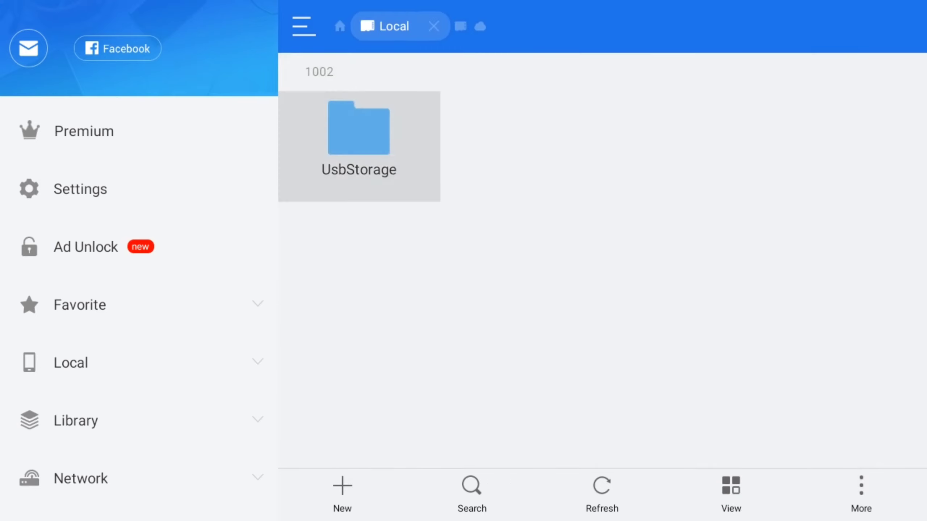
pyautogui.press('Return')
pyautogui.press('Down')
pyautogui.press('Down')
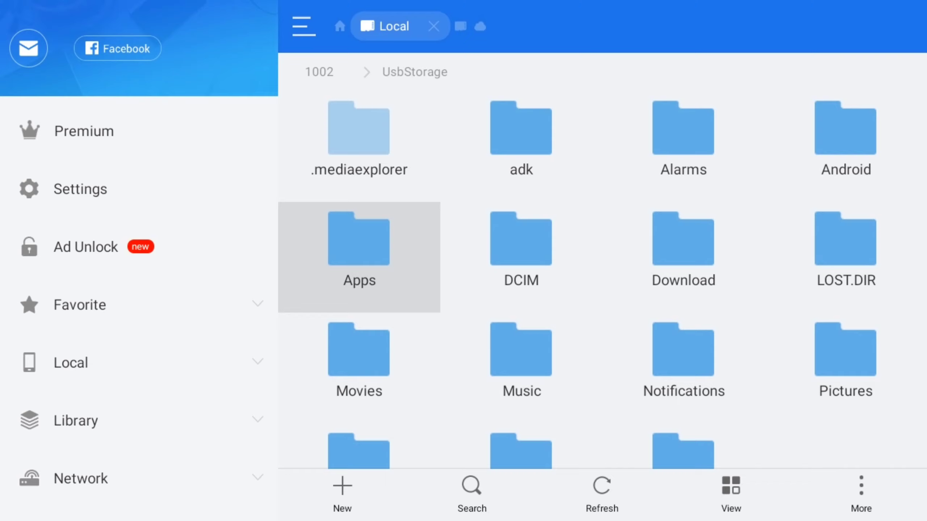
pyautogui.press('Return')
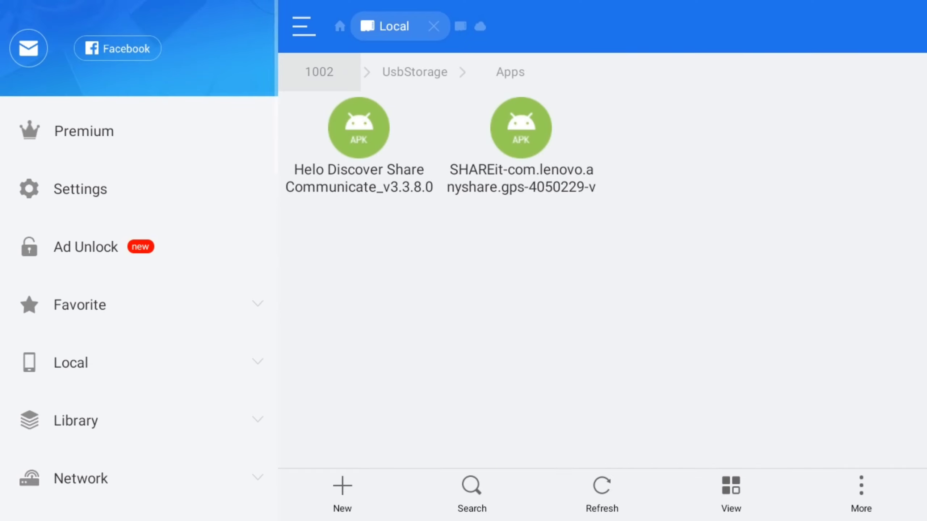
# Install the SHAREit APK from the Apps folder and launch the installed app
pyautogui.press('Down')
pyautogui.press('Right')
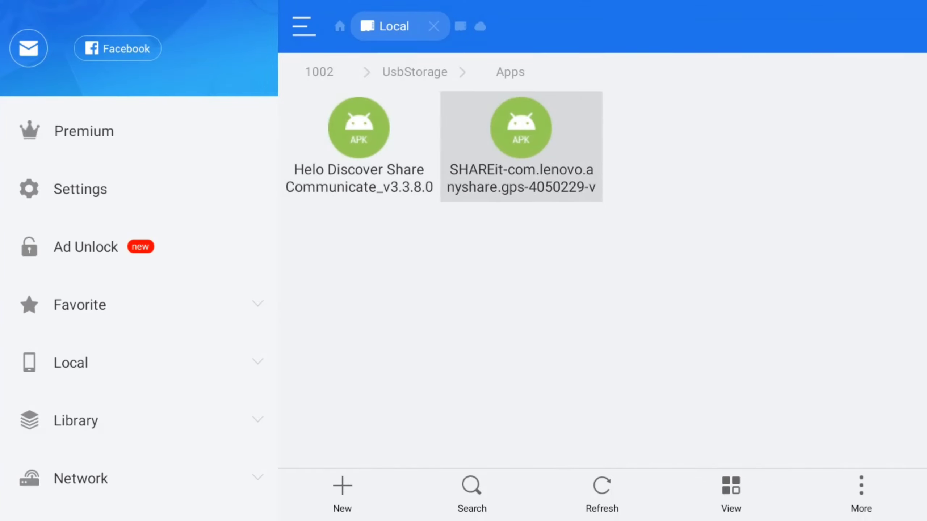
pyautogui.press('Return')
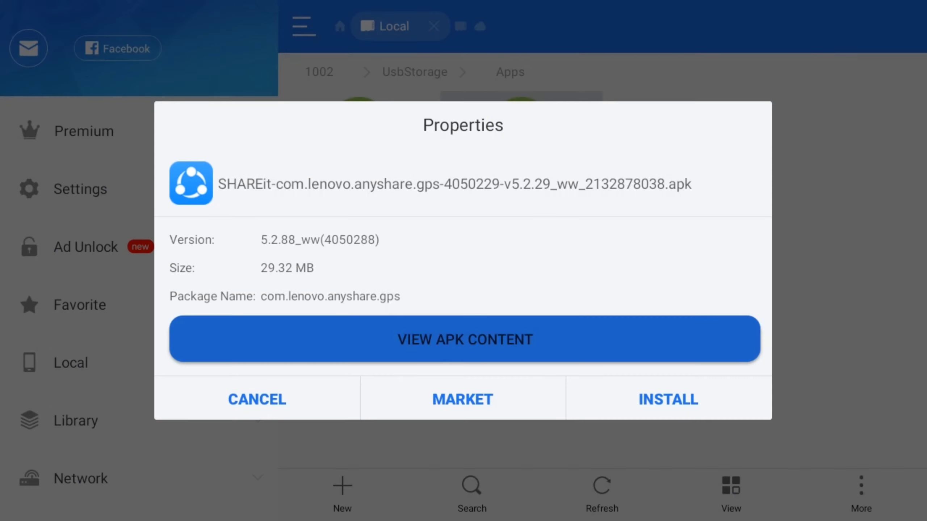
pyautogui.press('Down')
pyautogui.press('Right')
pyautogui.press('Return')
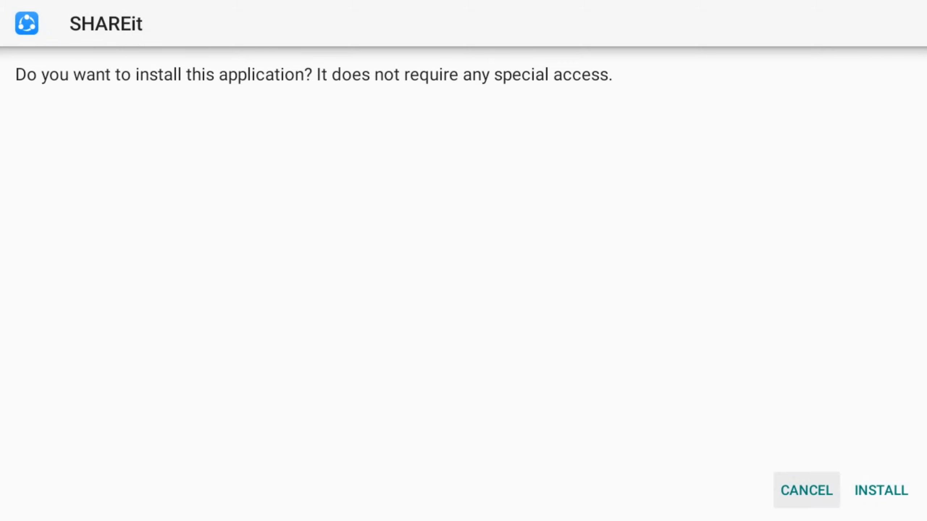
pyautogui.press('Right')
pyautogui.press('Return')
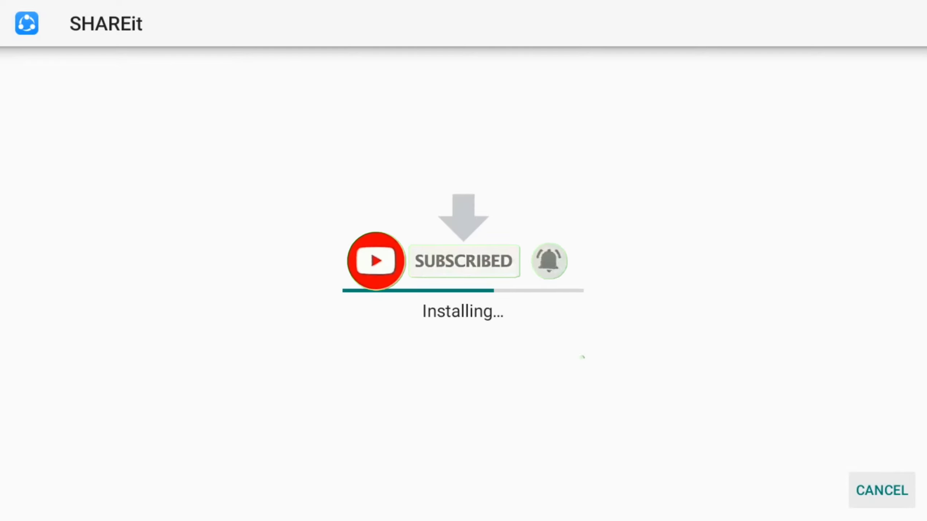
pyautogui.press('Down')
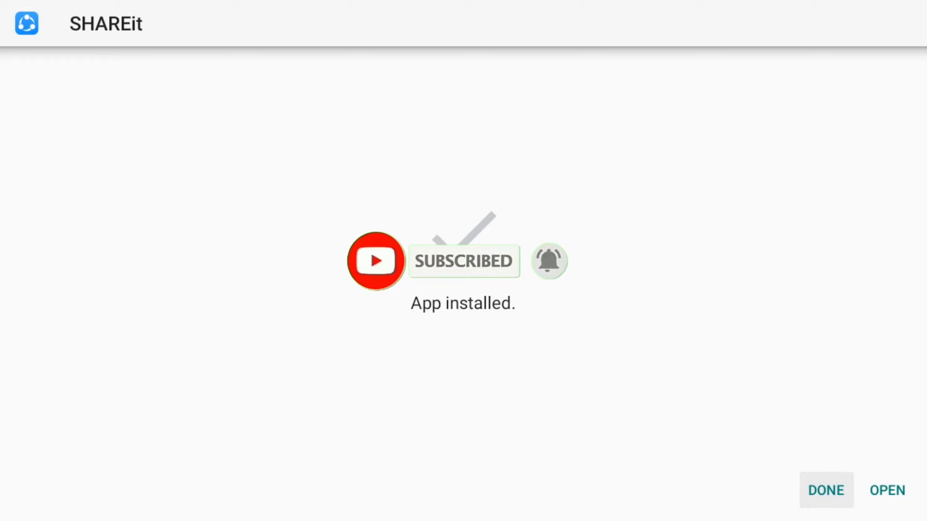
pyautogui.press('Right')
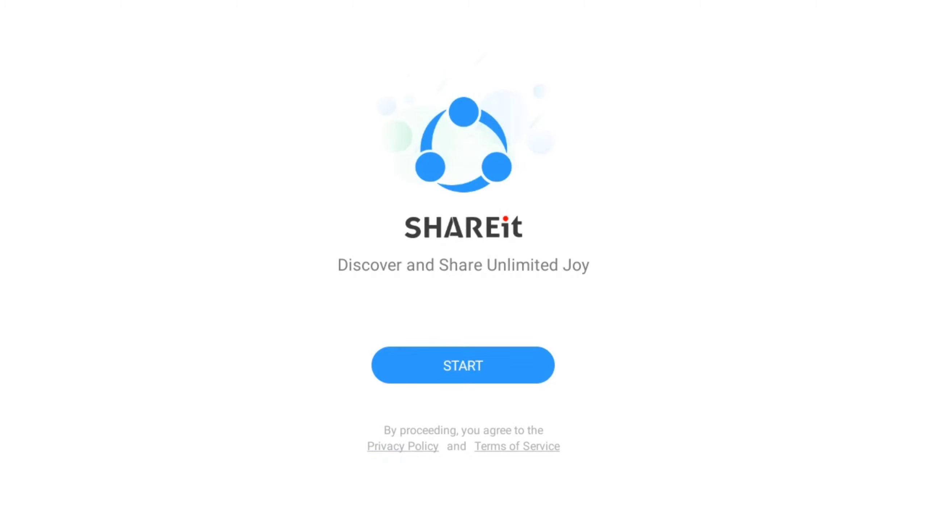
# Return to the home screen and reopen ES File Explorer from the list of installed apps
pyautogui.press('Home')
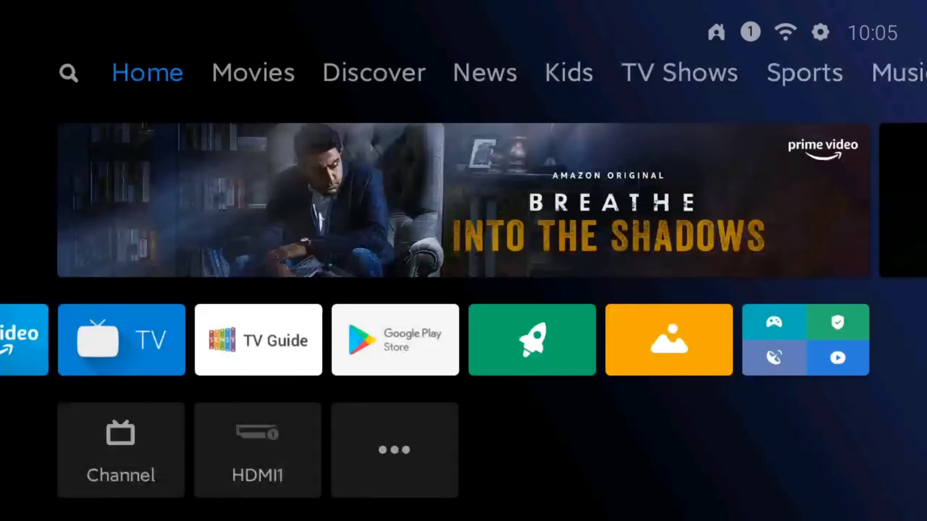
pyautogui.press('Down')
pyautogui.press('Down')
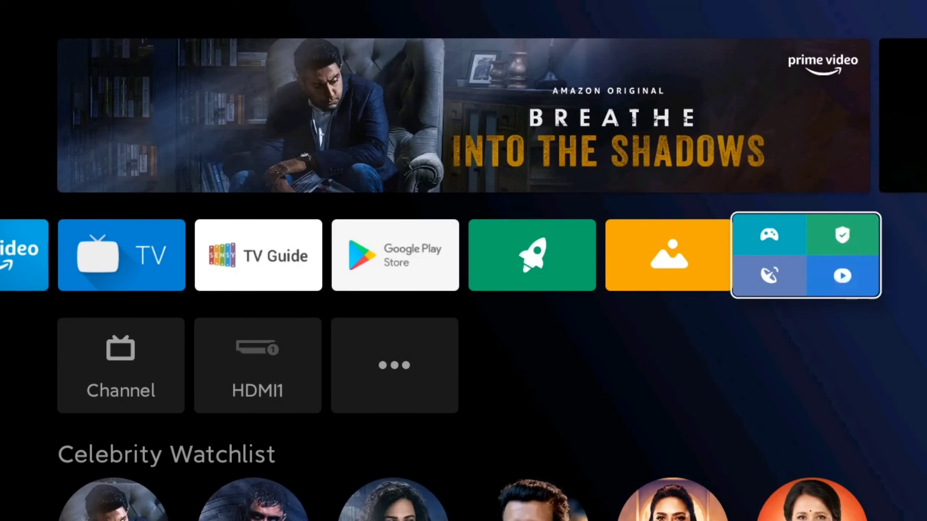
pyautogui.press('Return')
pyautogui.press('Escape')
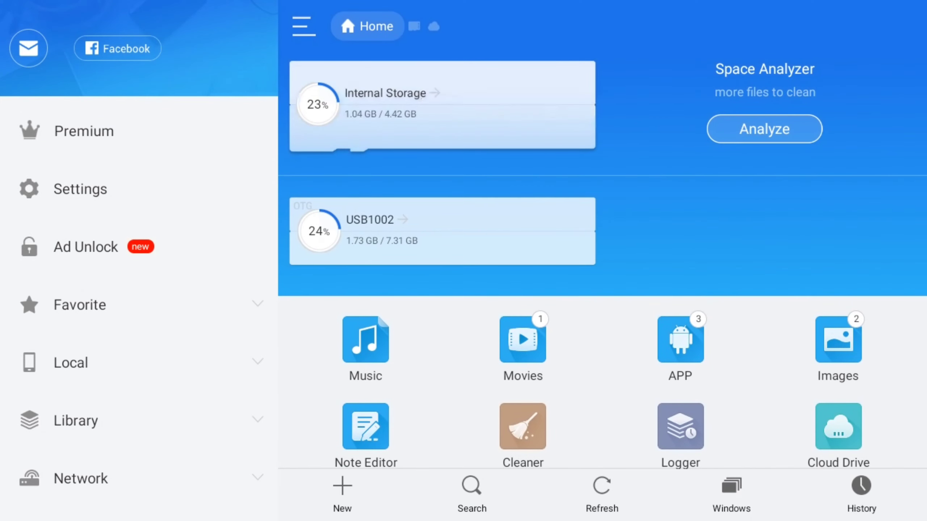
# Go back into the USB1002 drive's UsbStorage and open its Apps folder
pyautogui.press('Return')
pyautogui.press('Down')
pyautogui.press('Return')
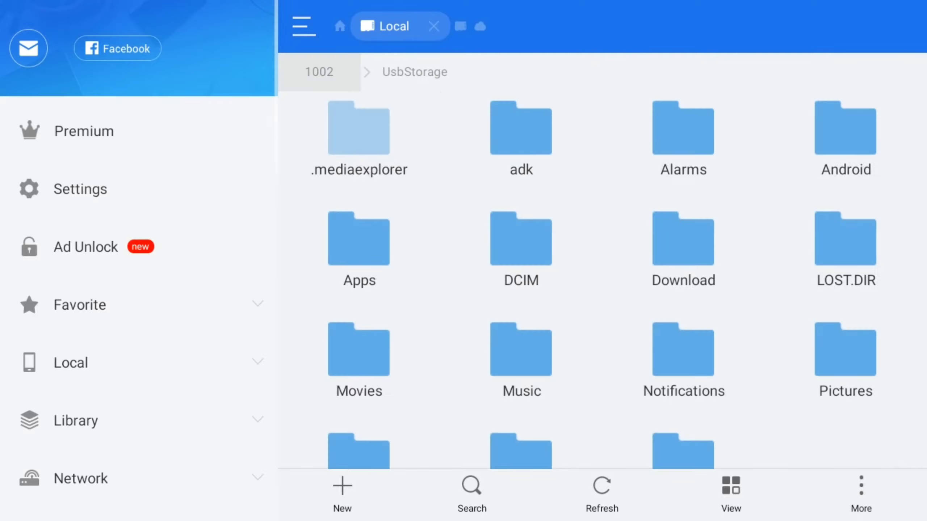
pyautogui.press('Down')
pyautogui.press('Return')
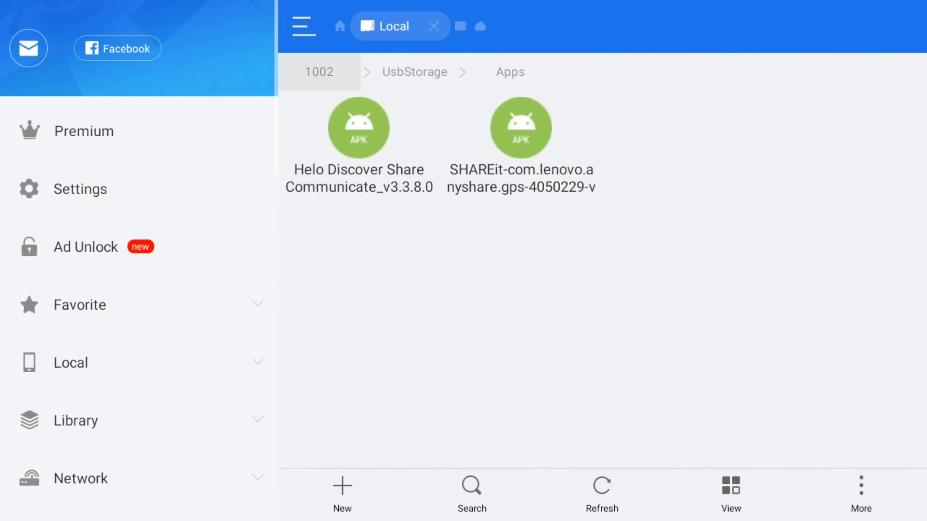
# Install the Helo Discover Share Communicate APK from the Apps folder
pyautogui.press('Return')
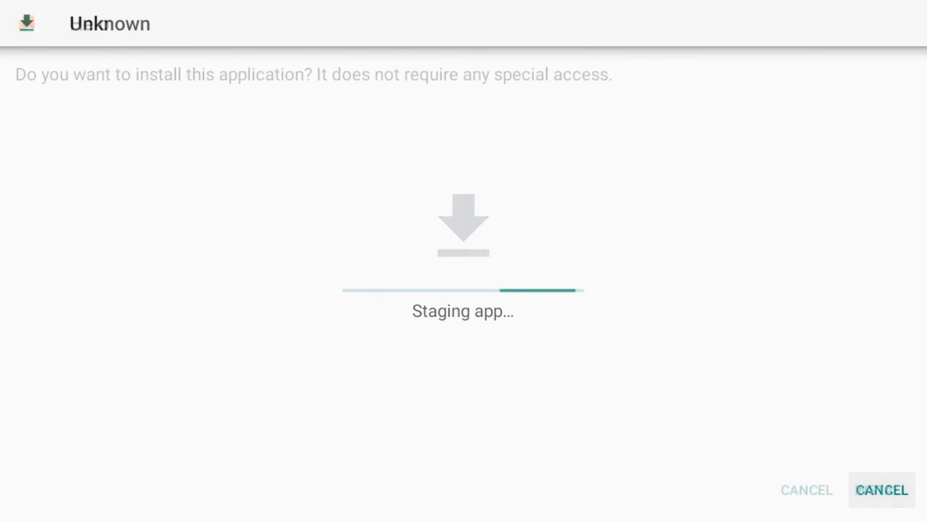
pyautogui.press('Down')
pyautogui.press('Right')
pyautogui.press('Return')
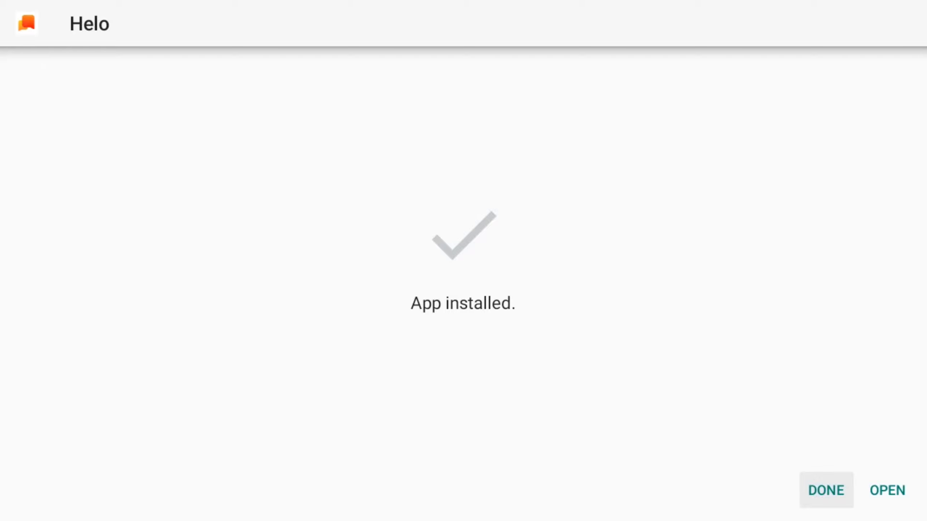
# Launch the installed Helo app and dismiss its native language selection
pyautogui.press('Right')
pyautogui.press('Return')
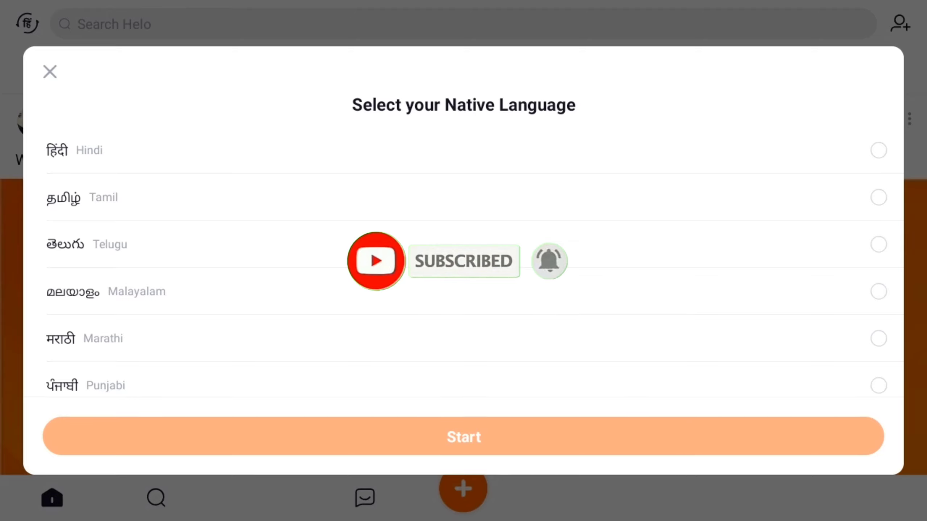
pyautogui.press('Escape')
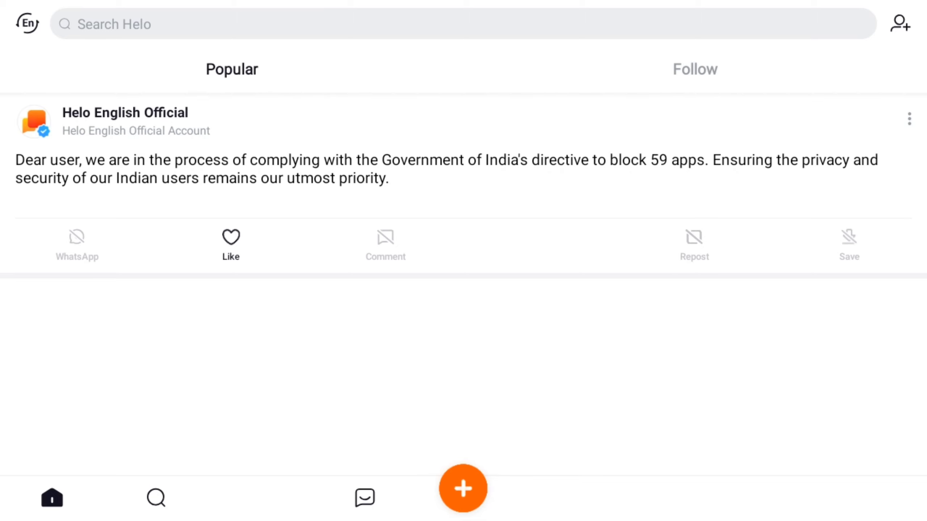
# Return to the TV home screen and open the list of installed apps
pyautogui.press('Home')
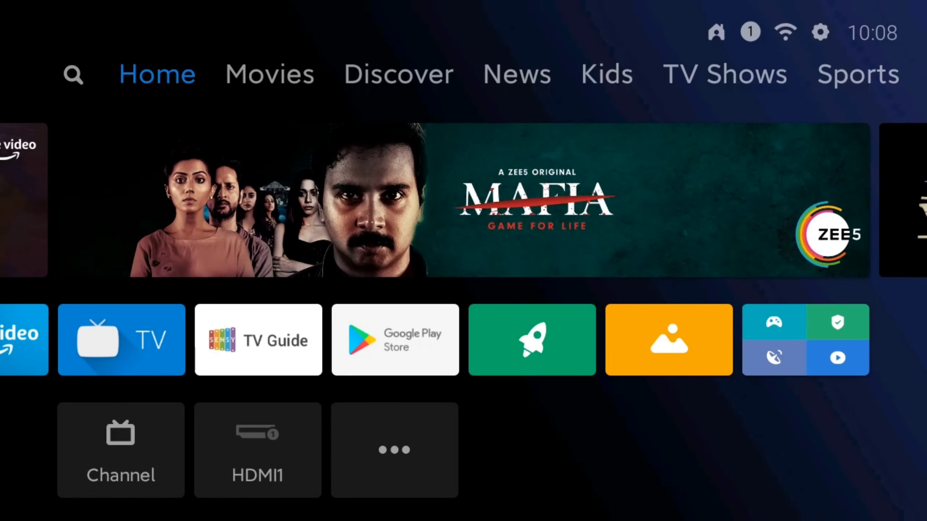
pyautogui.press('Down')
pyautogui.press('Down')
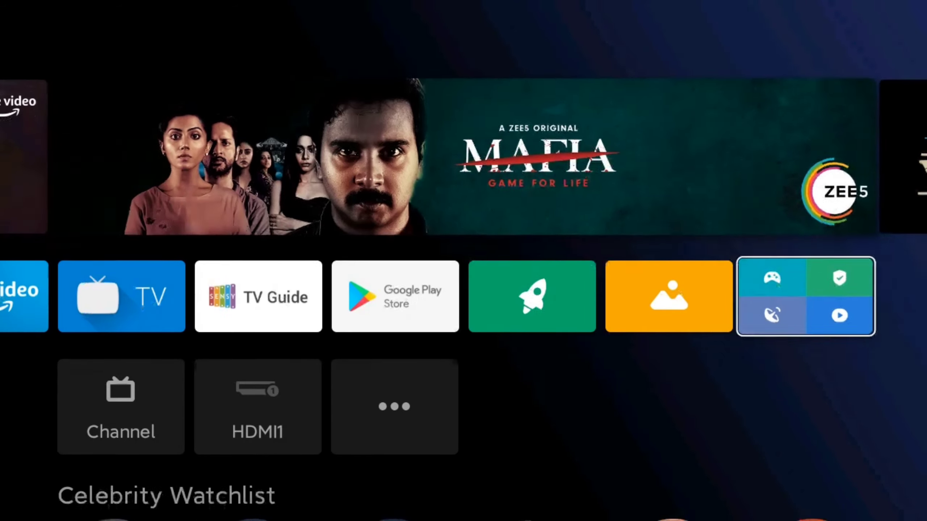
pyautogui.press('Return')
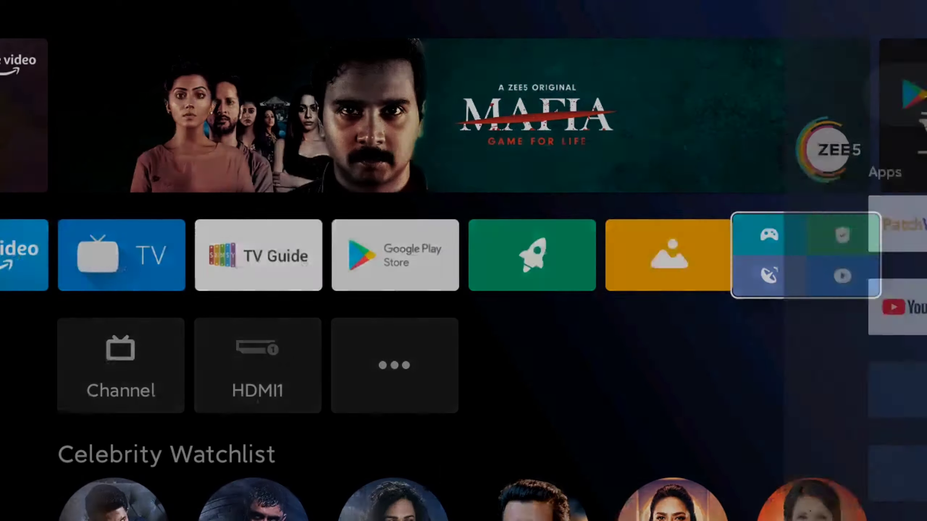